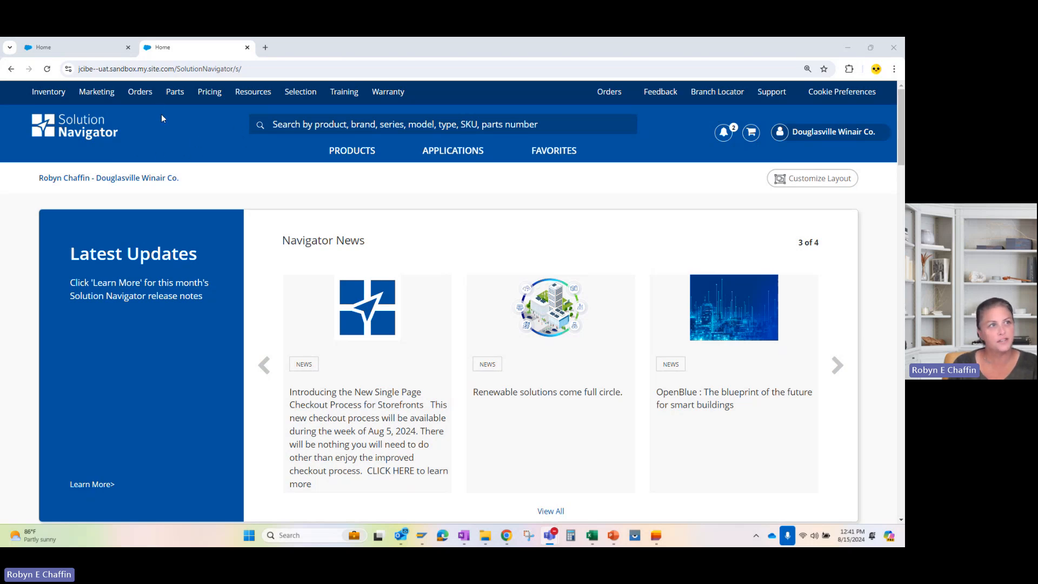
{"action": "left_click", "coordinate": [142, 95]}
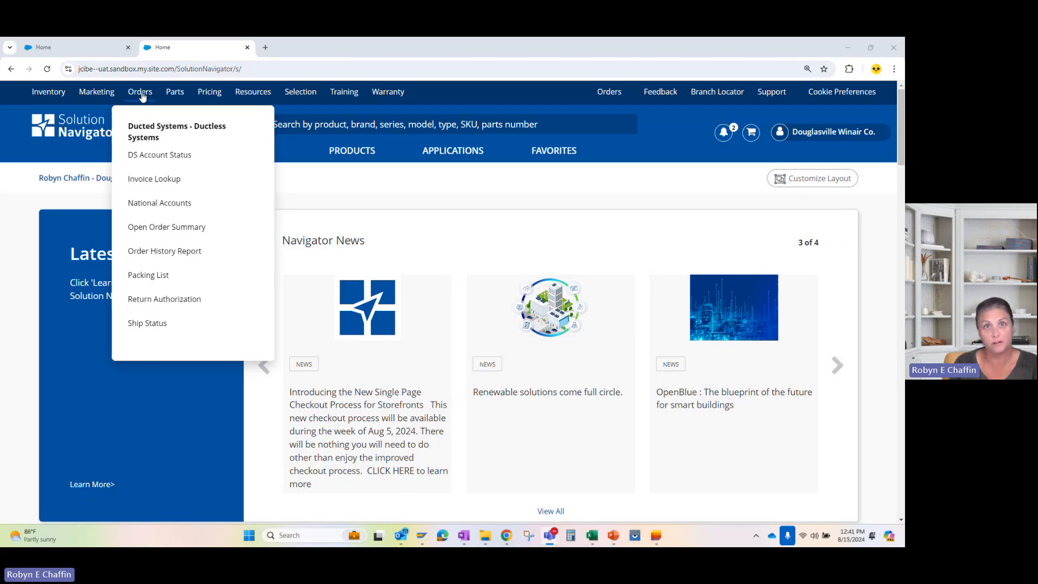
{"action": "left_click", "coordinate": [142, 96]}
{"action": "left_click", "coordinate": [141, 97]}
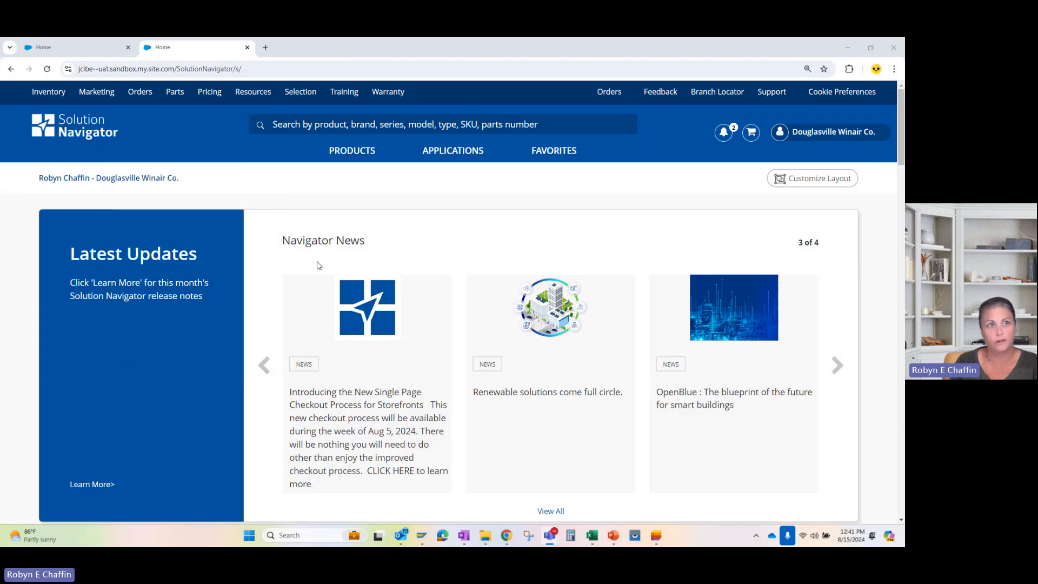
Open the Return Authorization application from the Orders applications and start submitting a new RA.
{"action": "left_click", "coordinate": [463, 155]}
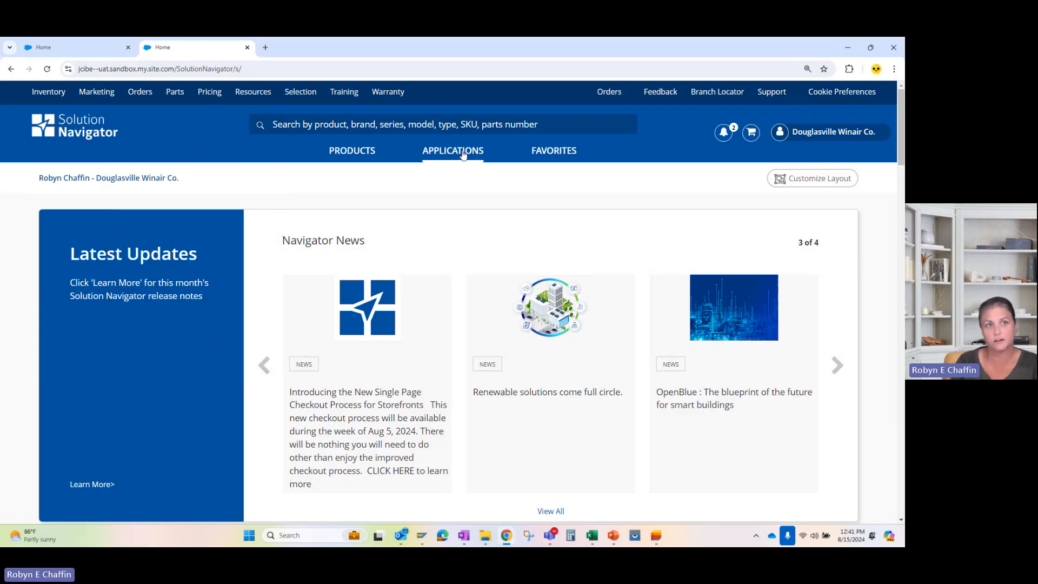
{"action": "left_click", "coordinate": [406, 179]}
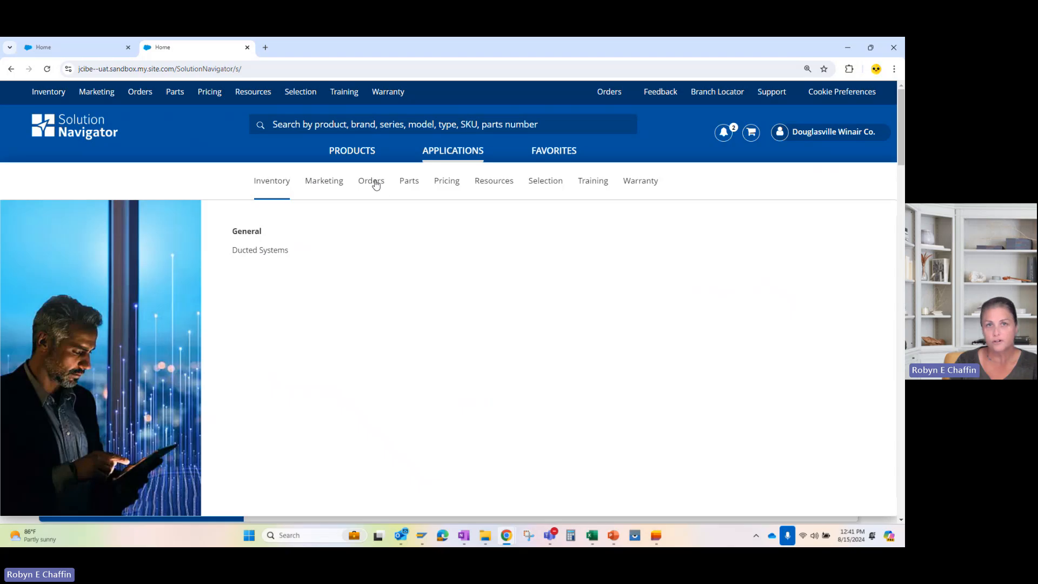
{"action": "left_click", "coordinate": [376, 182]}
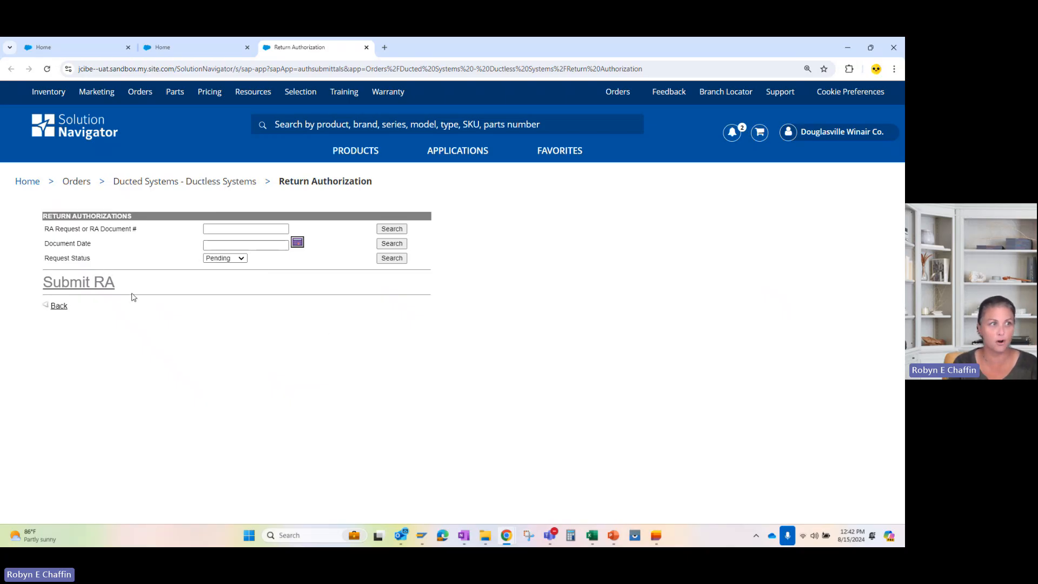
{"action": "left_click", "coordinate": [90, 289]}
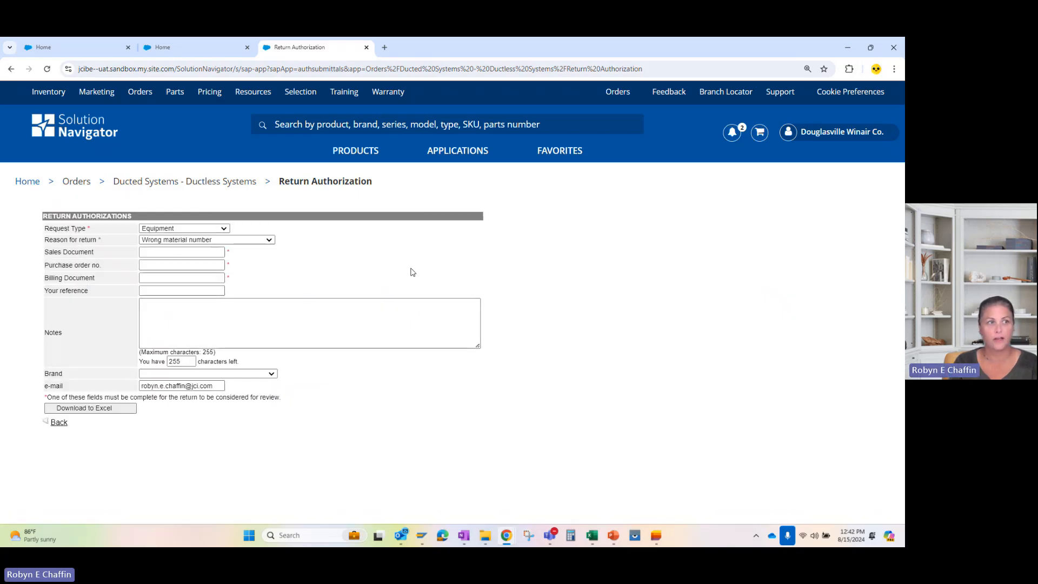
Set the return's request type to Parts and the reason for return to Wrong material number.
{"action": "left_click", "coordinate": [226, 229]}
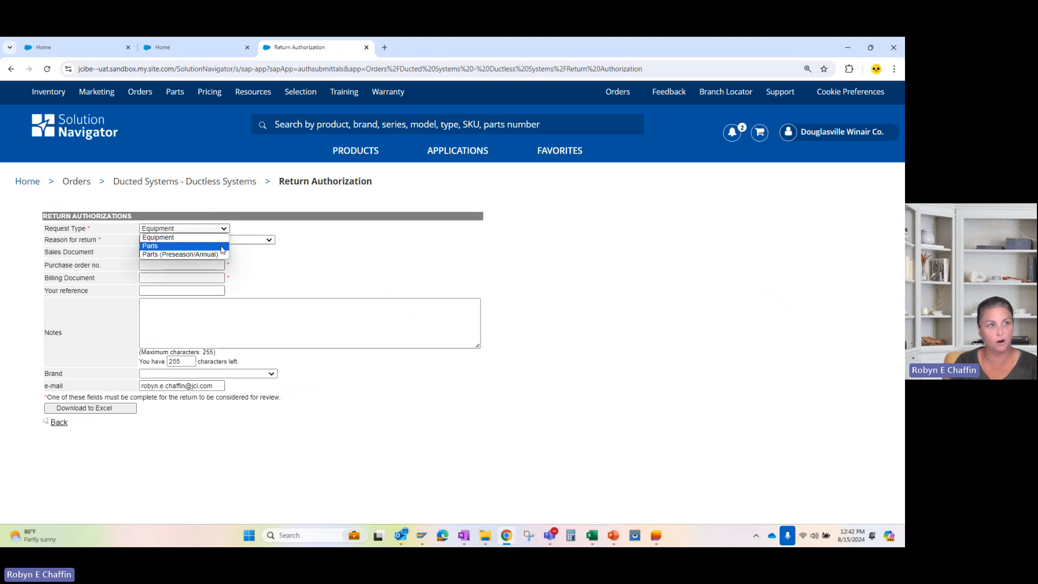
{"action": "left_click", "coordinate": [222, 247]}
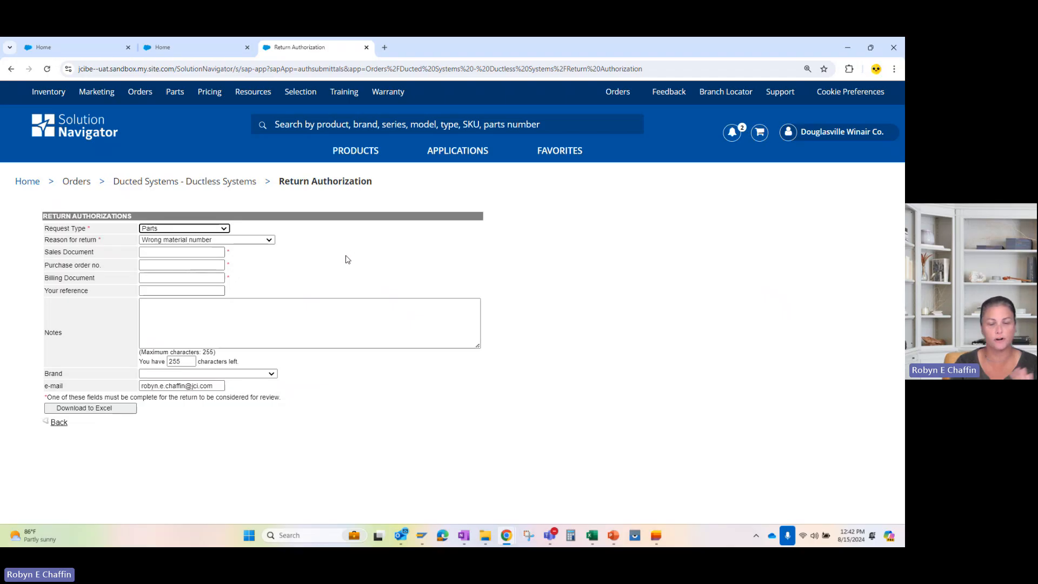
{"action": "left_click", "coordinate": [226, 228]}
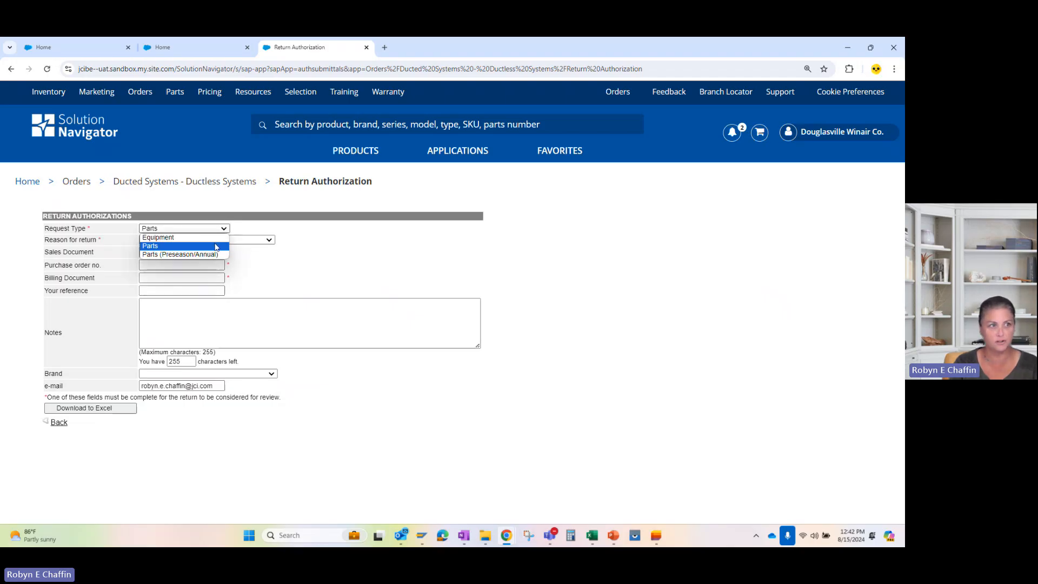
{"action": "left_click", "coordinate": [216, 245]}
{"action": "left_click", "coordinate": [294, 242]}
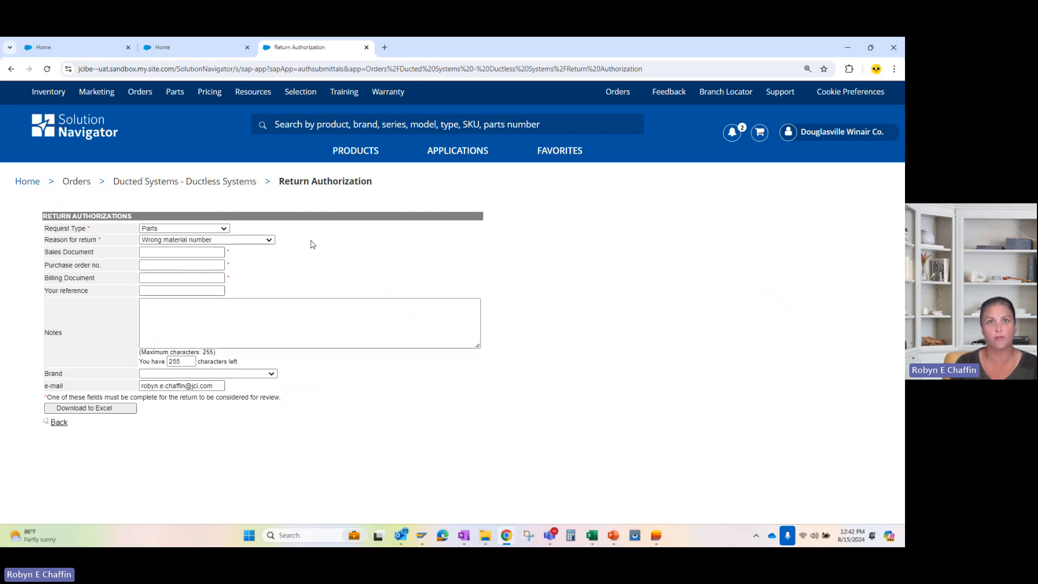
{"action": "left_click", "coordinate": [271, 241]}
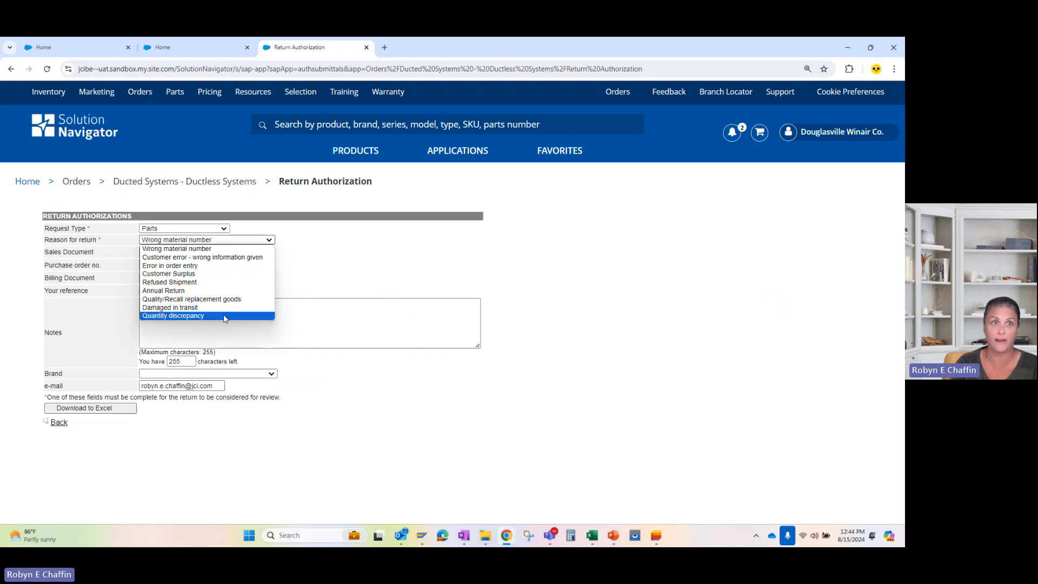
{"action": "left_click", "coordinate": [244, 250]}
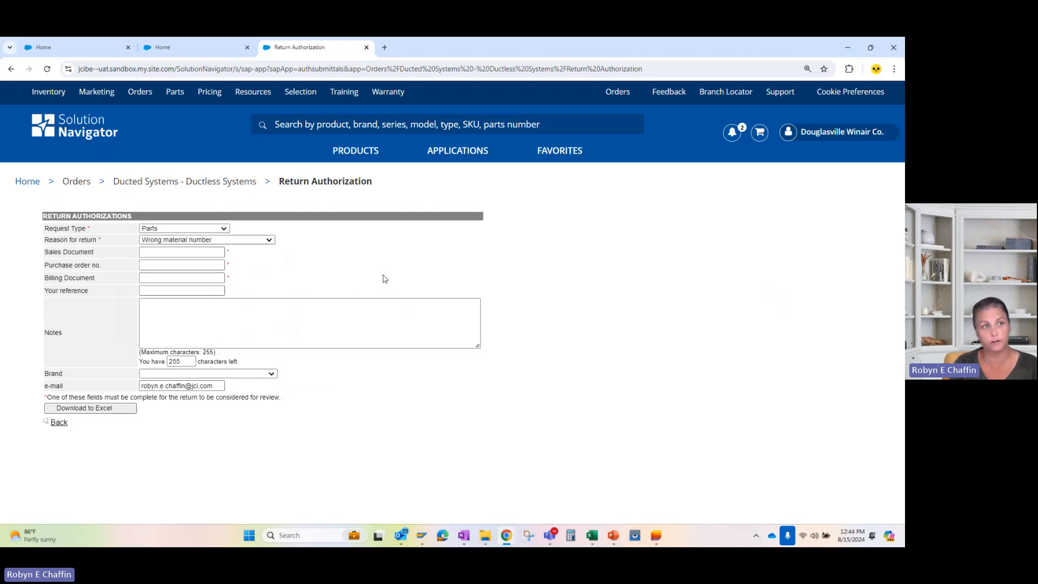
{"action": "left_click", "coordinate": [203, 253]}
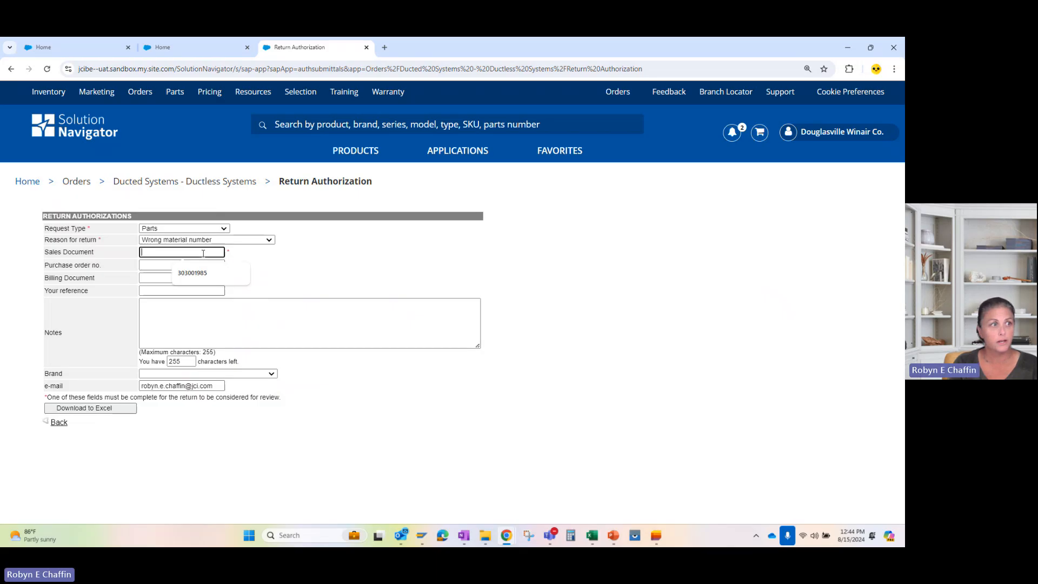
{"action": "left_click", "coordinate": [262, 265]}
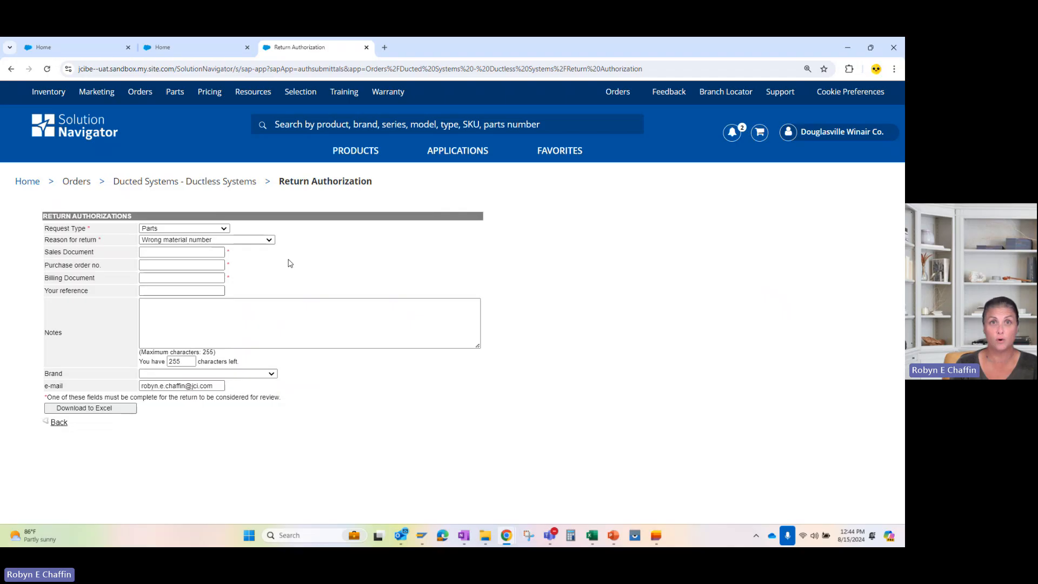
{"action": "left_click", "coordinate": [186, 279]}
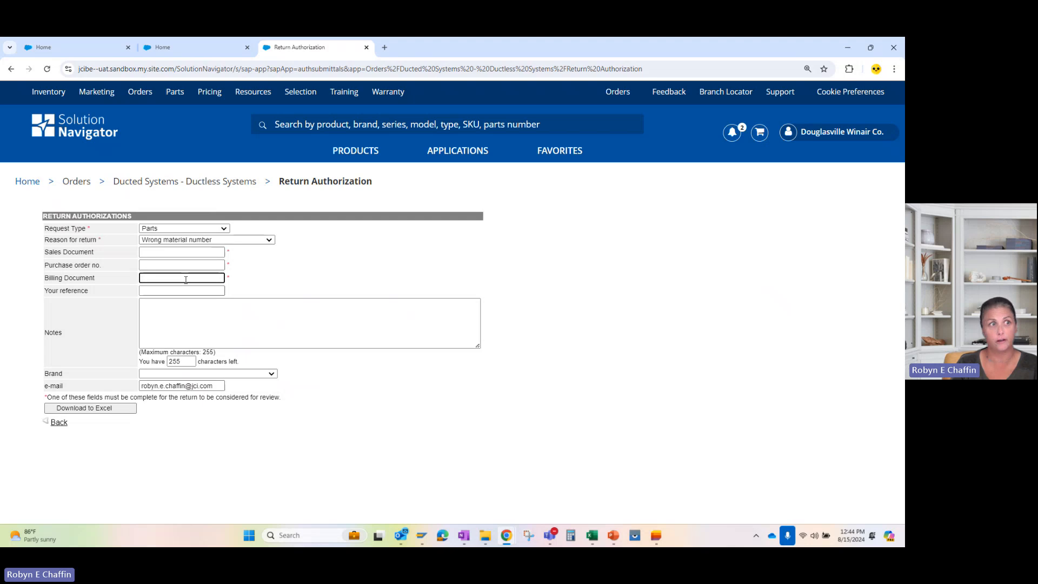
{"action": "left_click", "coordinate": [168, 252]}
{"action": "left_click", "coordinate": [312, 268]}
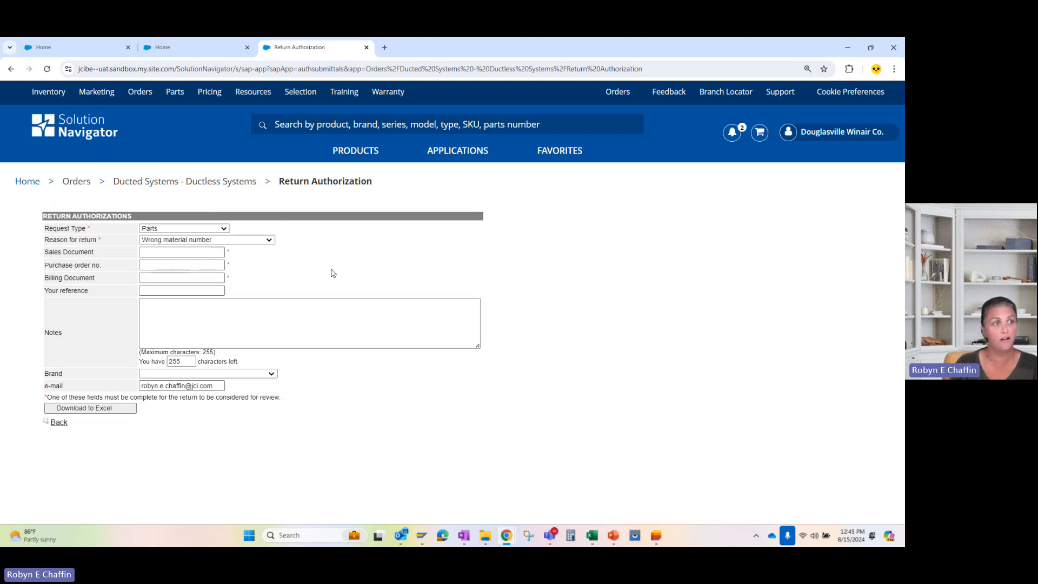
Enter the test purchase order number on the return authorization form.
{"action": "left_click", "coordinate": [167, 265]}
{"action": "type", "text": "00"}
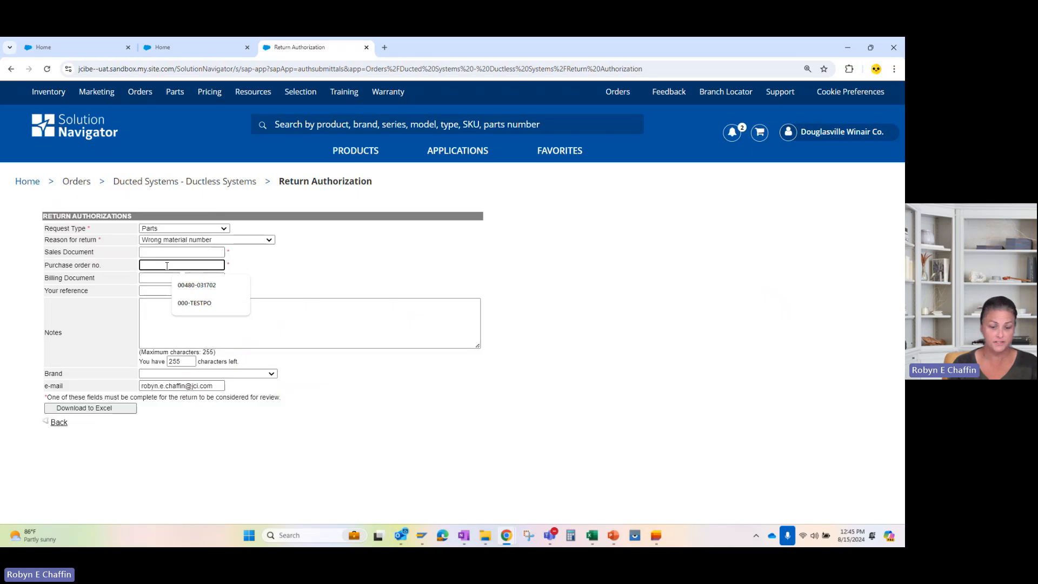
{"action": "type", "text": "0-T"}
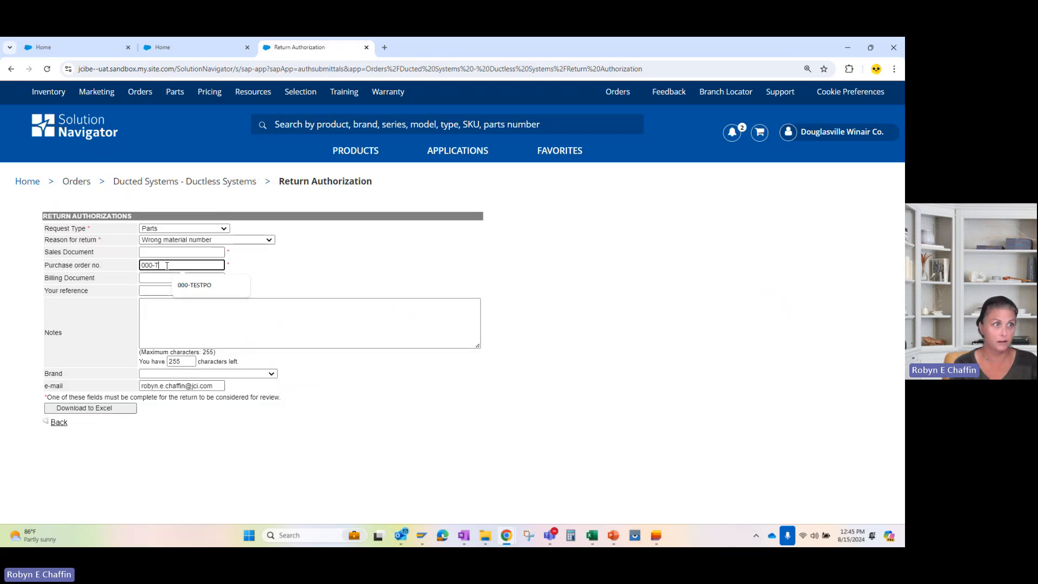
{"action": "type", "text": "ESTPO"}
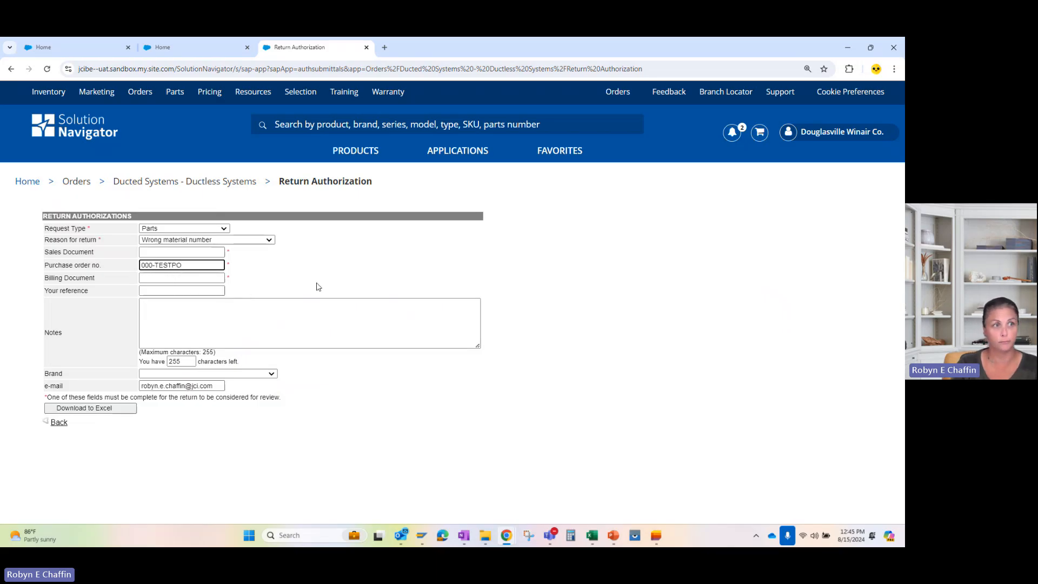
Write "Be as detailed as possible." in the notes of the return authorization.
{"action": "left_click", "coordinate": [198, 289]}
{"action": "key", "text": "Tab"}
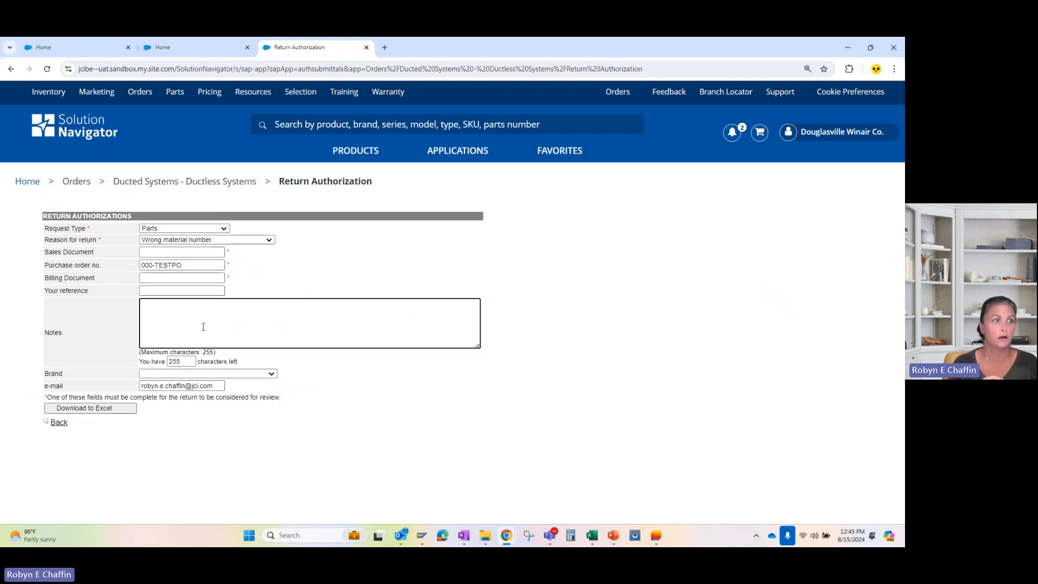
{"action": "type", "text": "Be "}
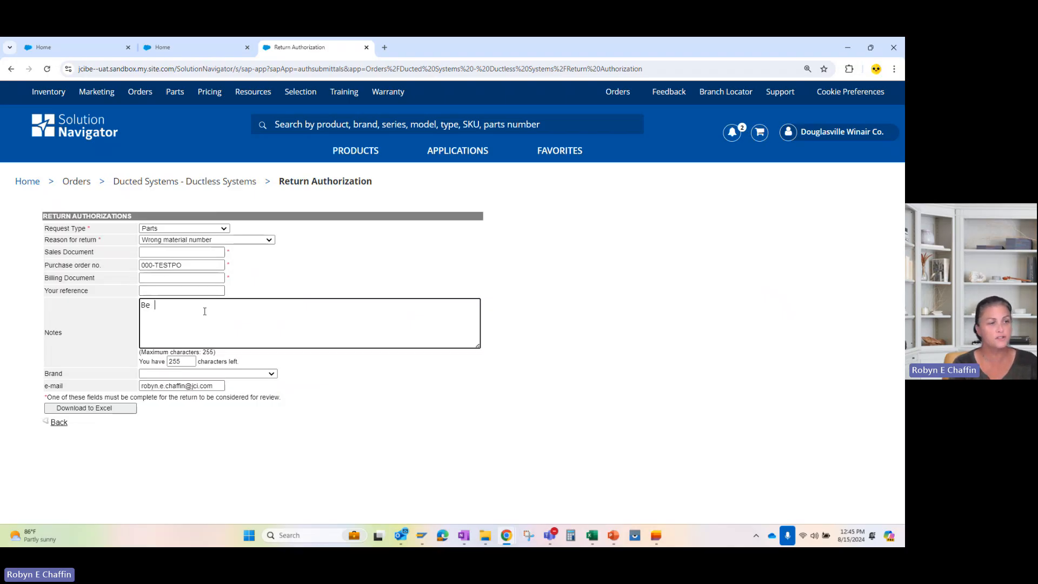
{"action": "type", "text": "as detailed "}
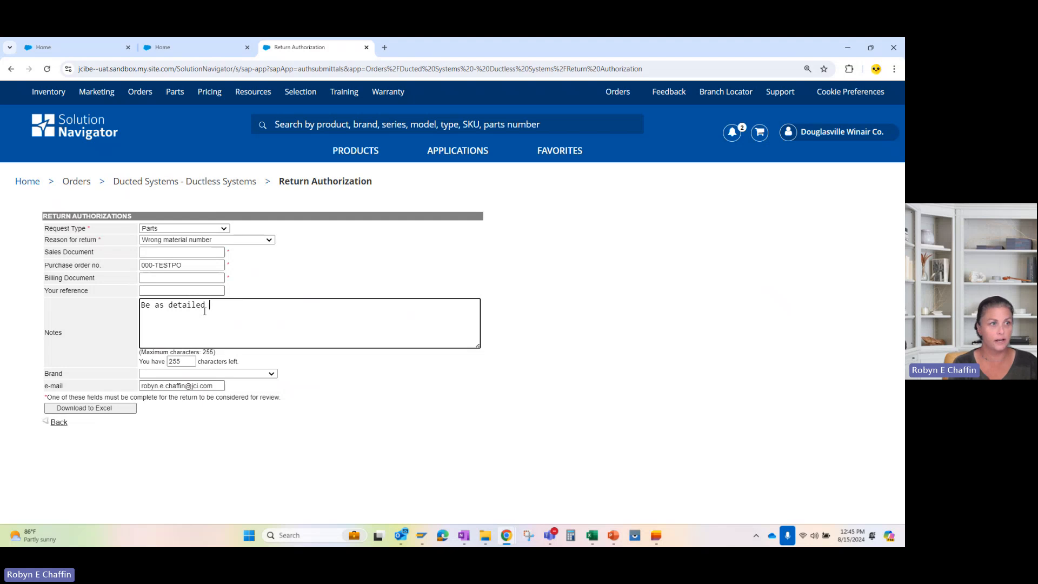
{"action": "type", "text": "as possible."}
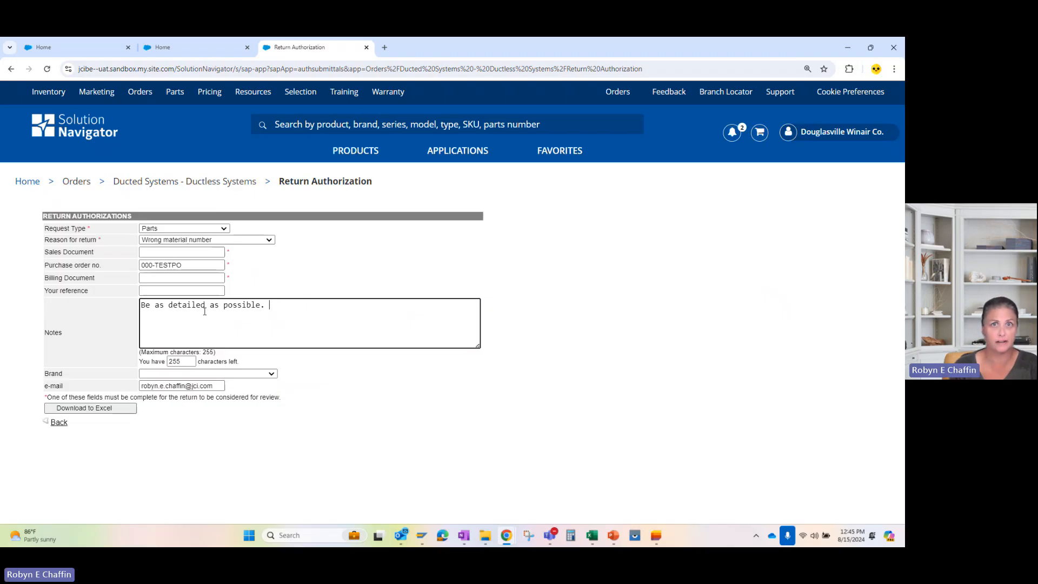
Set the brand to SOURCE1 and submit the return details with Download to Excel to reach the line items.
{"action": "left_click", "coordinate": [257, 373]}
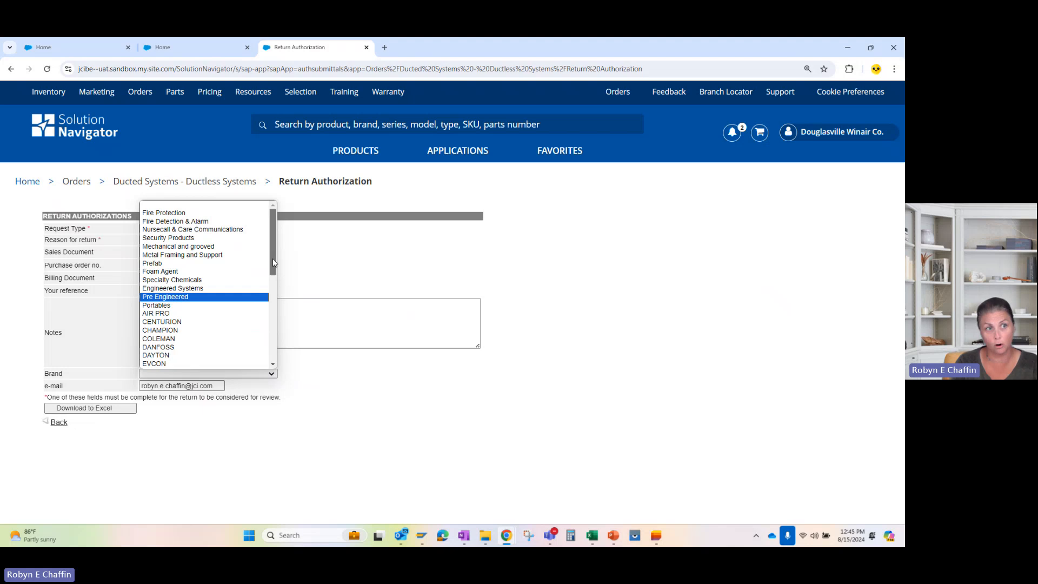
{"action": "left_click_drag", "start_coordinate": [272, 258], "coordinate": [272, 308]}
{"action": "scroll", "coordinate": [270, 310], "scroll_direction": "down", "scroll_amount": 2}
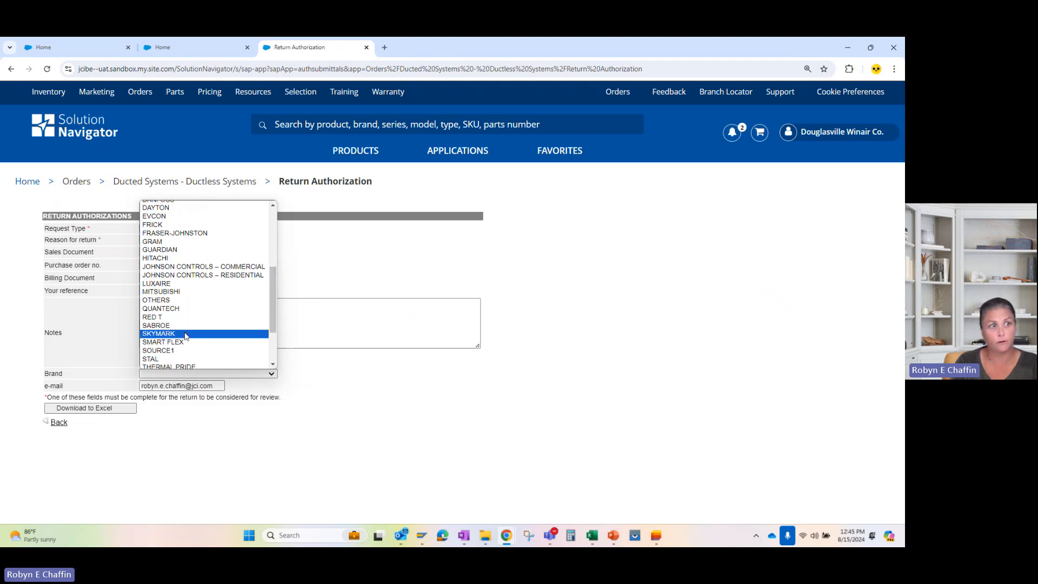
{"action": "left_click", "coordinate": [180, 352]}
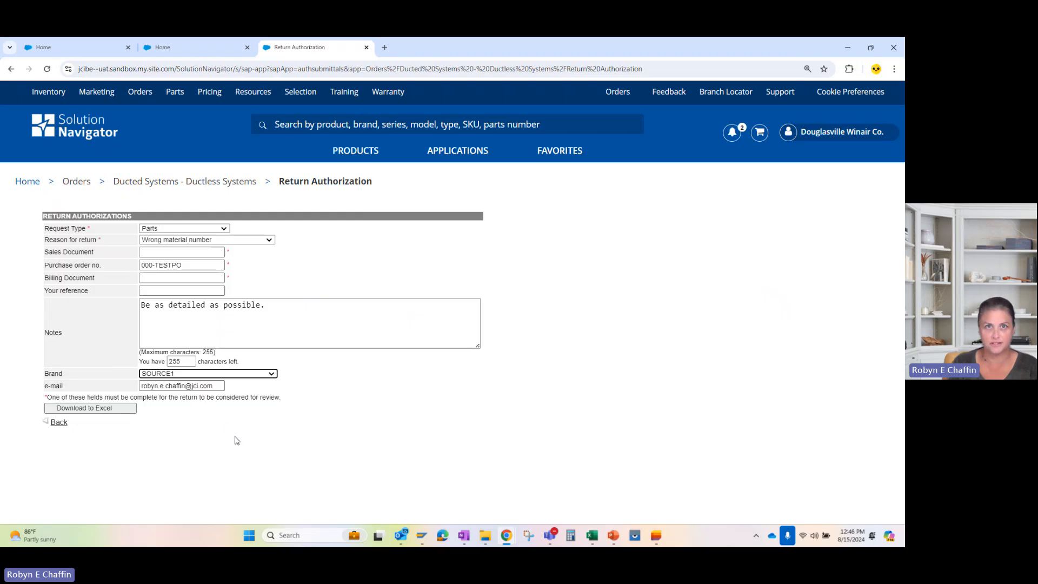
{"action": "left_click", "coordinate": [120, 410]}
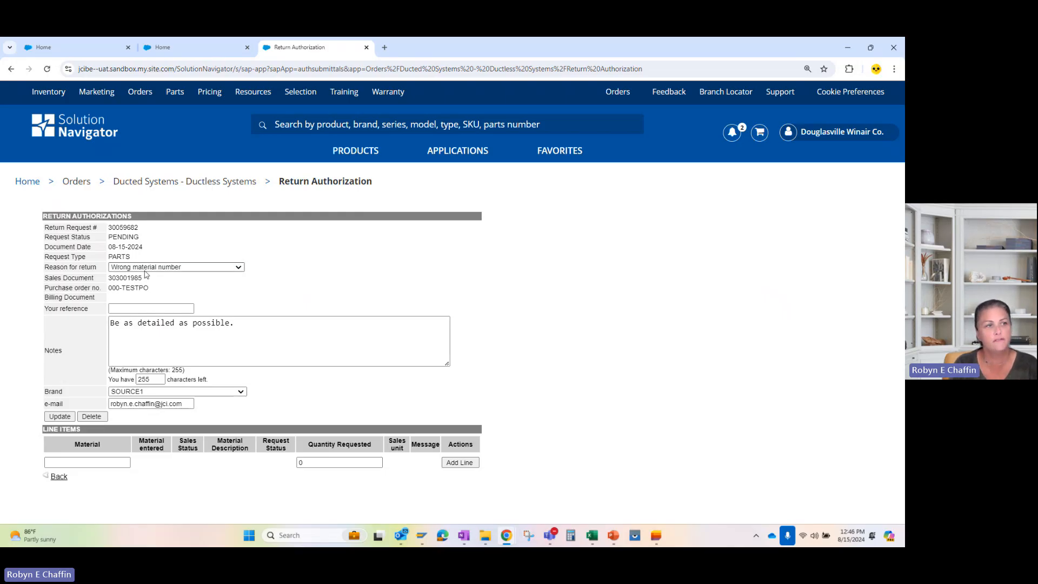
{"action": "left_click_drag", "start_coordinate": [135, 258], "coordinate": [108, 263]}
{"action": "left_click", "coordinate": [189, 259]}
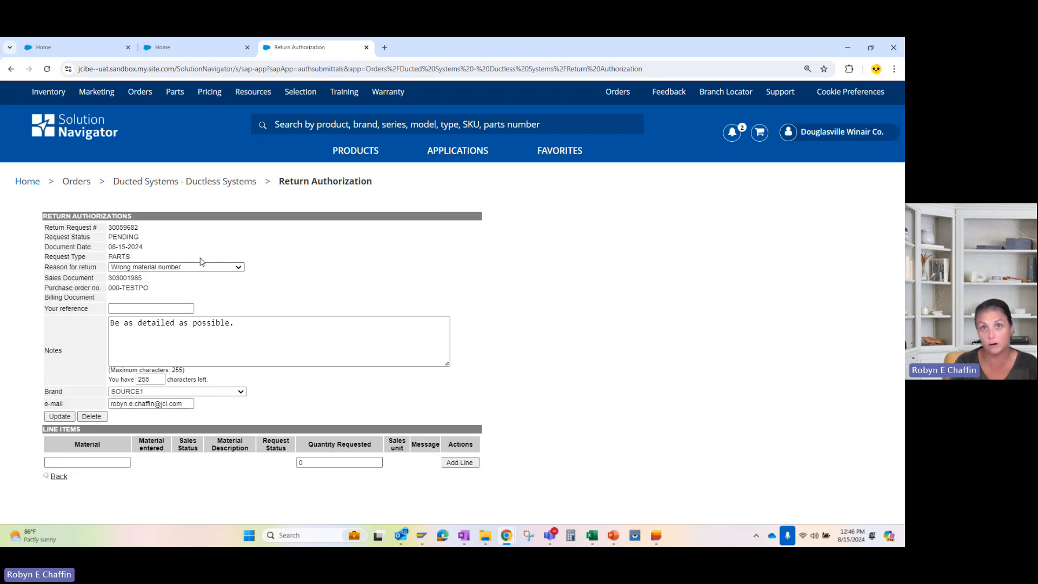
{"action": "left_click_drag", "start_coordinate": [143, 278], "coordinate": [108, 289]}
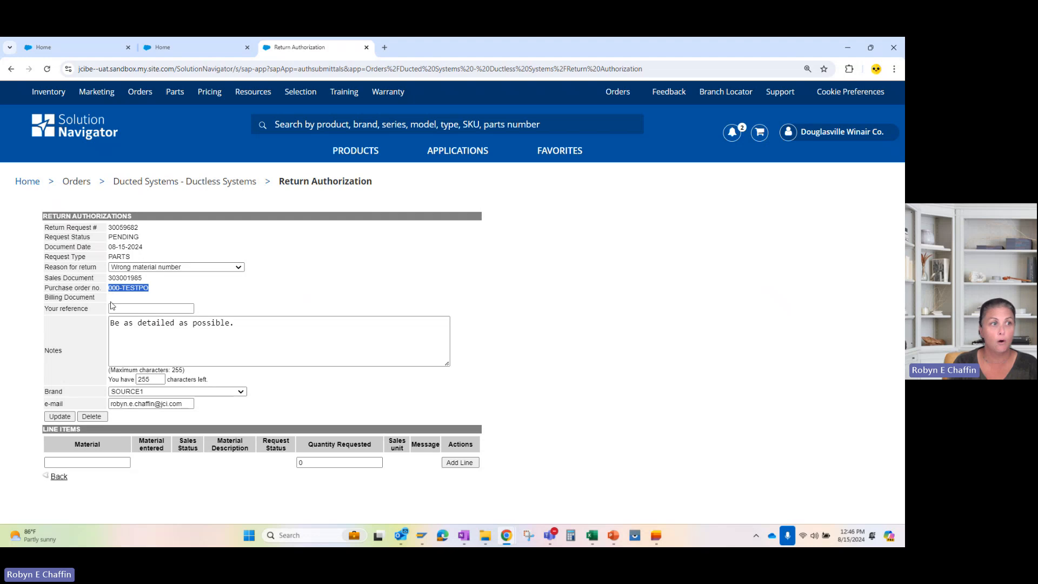
{"action": "left_click", "coordinate": [117, 302]}
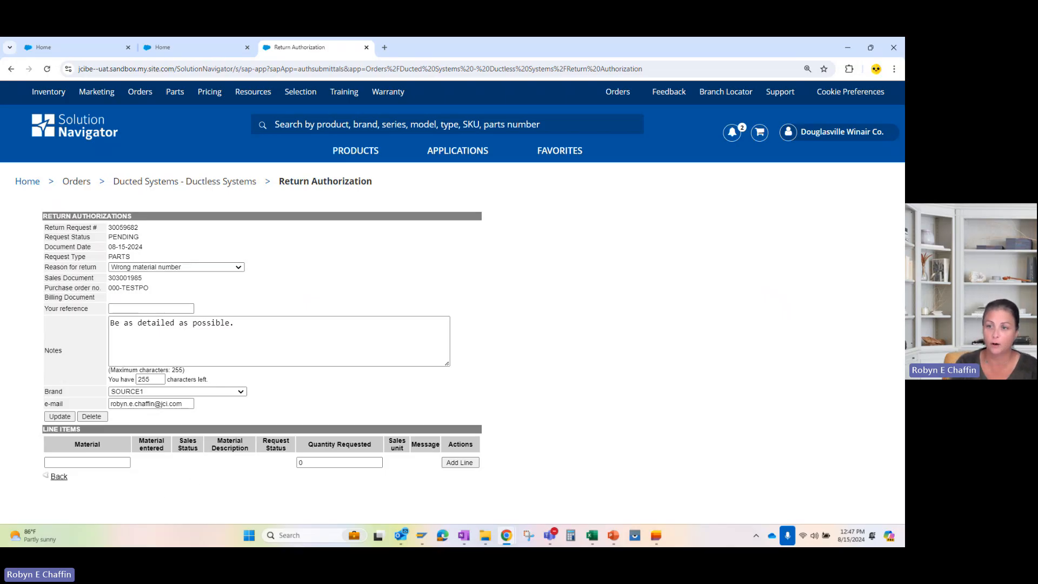
Try to add a line item for material S1-1TFMba1 with a requested quantity of 1.
{"action": "key", "text": "alt+Tab"}
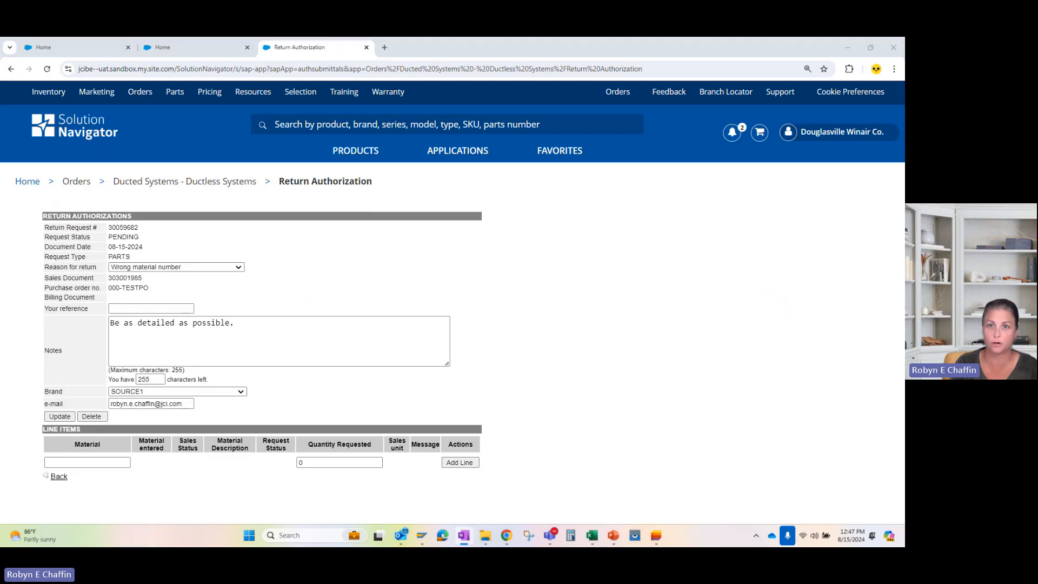
{"action": "left_click", "coordinate": [83, 462]}
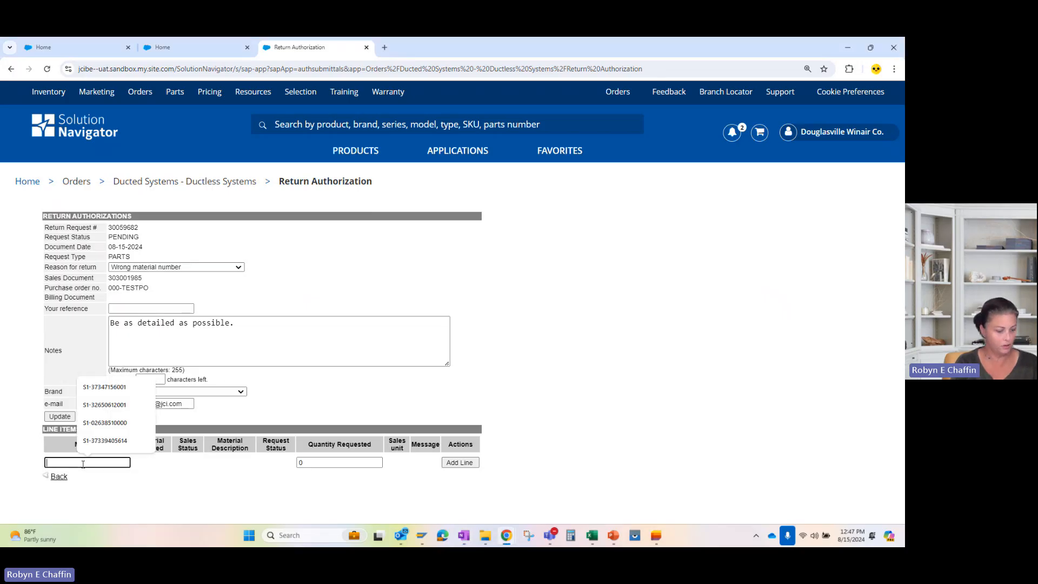
{"action": "type", "text": "S1-"}
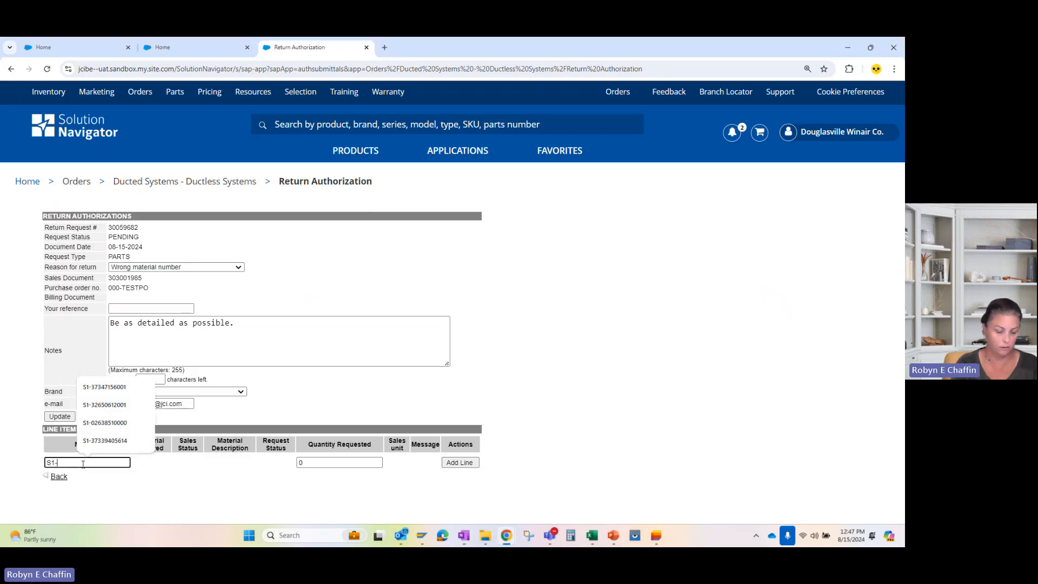
{"action": "type", "text": "1TFM"}
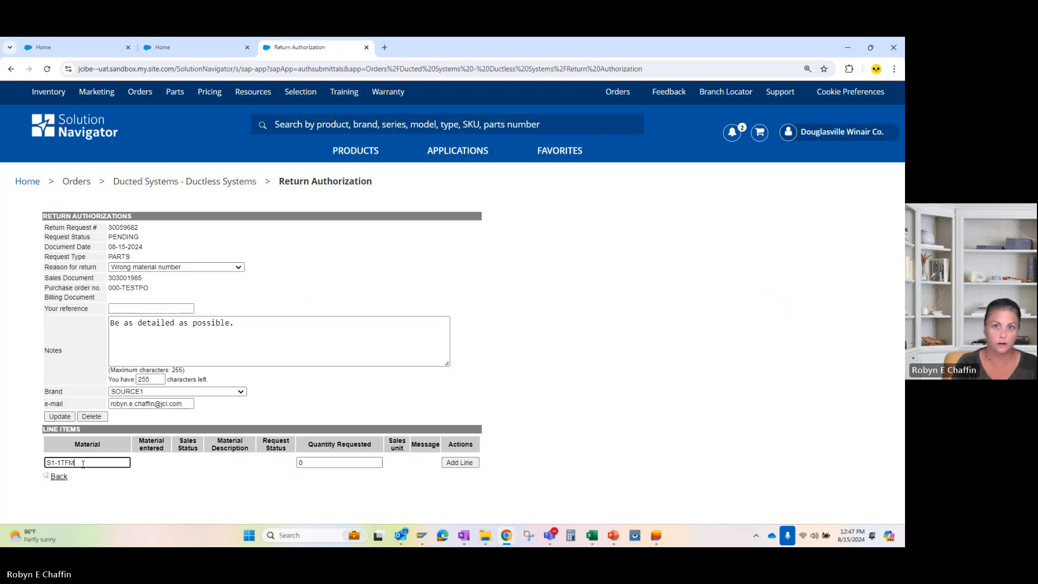
{"action": "type", "text": "ba1"}
{"action": "left_click", "coordinate": [332, 463]}
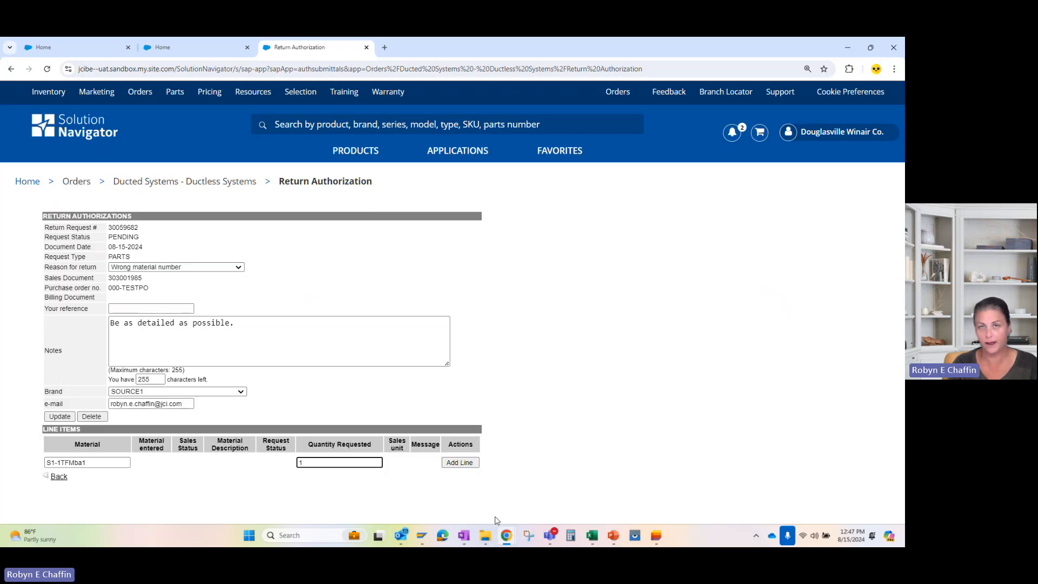
{"action": "left_click", "coordinate": [470, 464]}
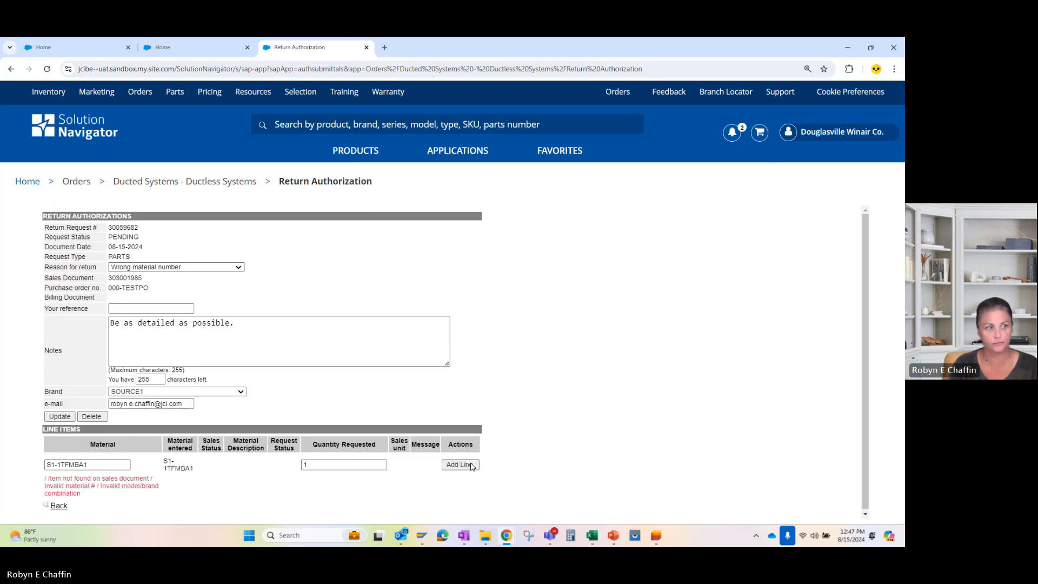
Correct the line item's material number to S1-1TVMba1 and add the line to the return.
{"action": "left_click", "coordinate": [108, 464]}
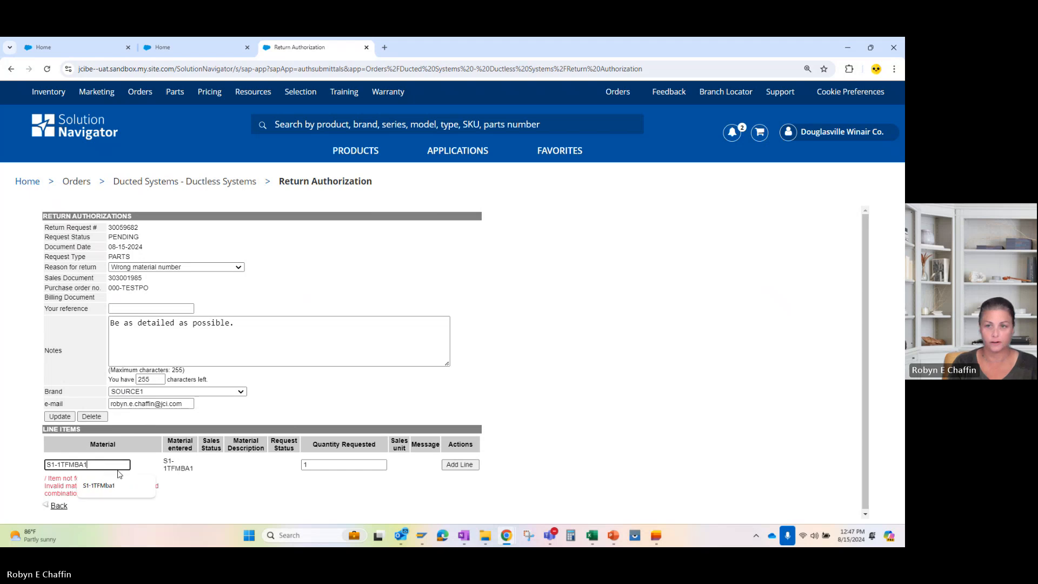
{"action": "type", "text": "\\\\\\\\\\"}
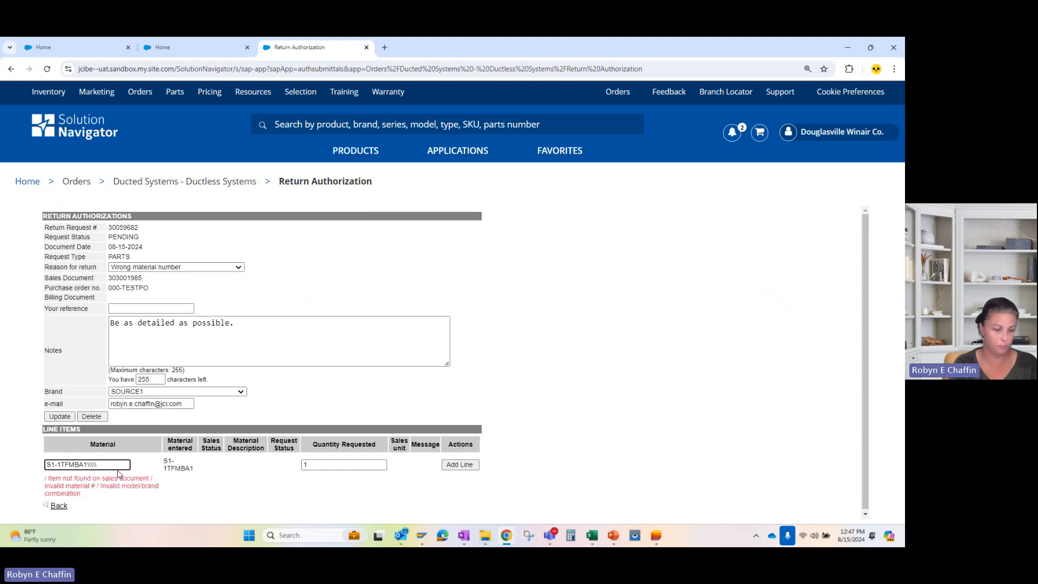
{"action": "key", "text": "BackSpace"}
{"action": "key", "text": "BackSpace"}
{"action": "key", "text": "BackSpace"}
{"action": "key", "text": "BackSpace"}
{"action": "key", "text": "BackSpace"}
{"action": "key", "text": "BackSpace"}
{"action": "key", "text": "BackSpace"}
{"action": "key", "text": "BackSpace"}
{"action": "key", "text": "BackSpace"}
{"action": "key", "text": "BackSpace"}
{"action": "type", "text": "V"}
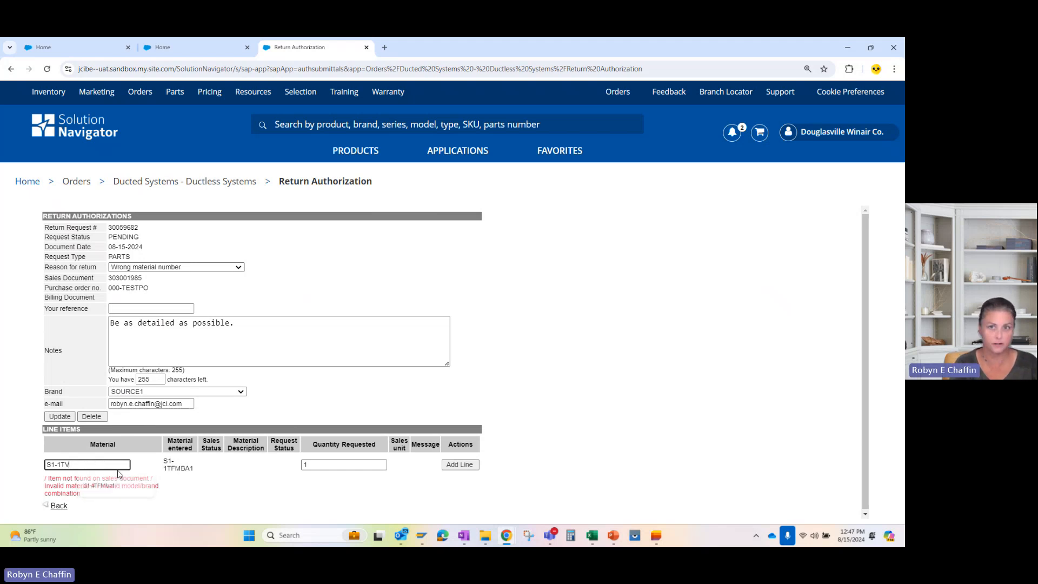
{"action": "type", "text": "Mba1"}
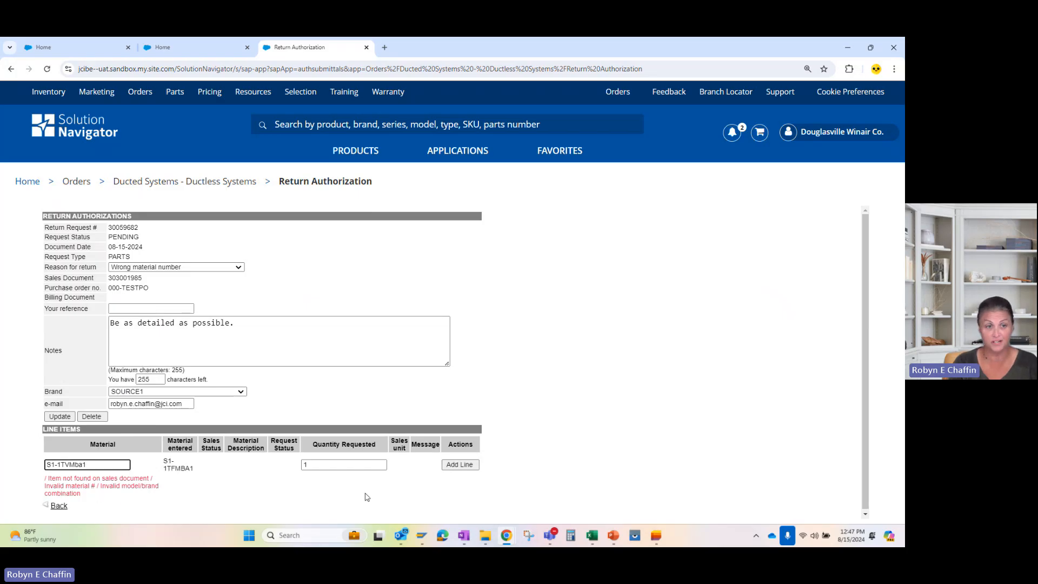
{"action": "left_click", "coordinate": [460, 465]}
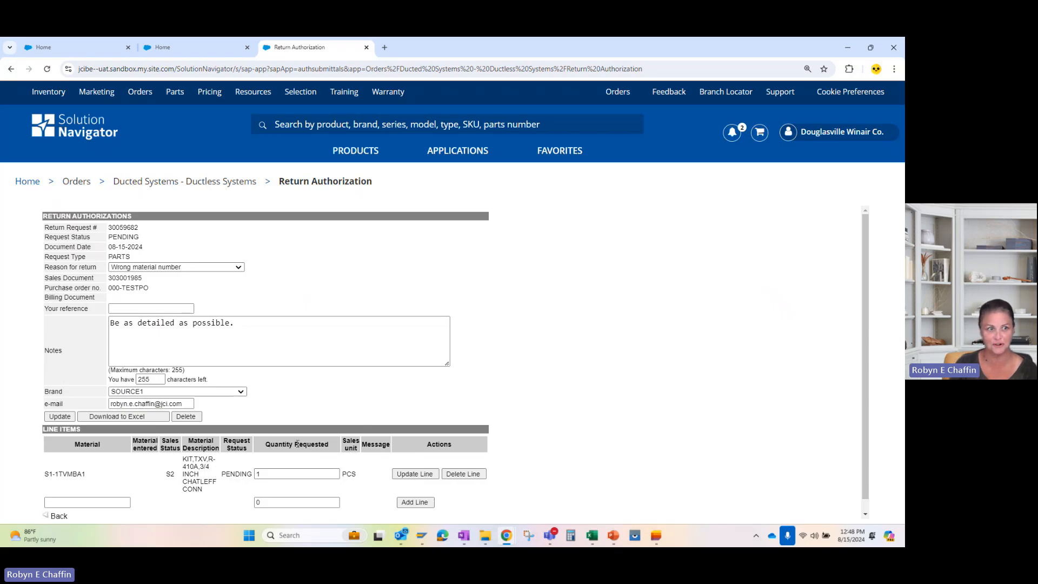
Submit the return request for approval with Download to Excel, accepting that its line items are locked.
{"action": "scroll", "coordinate": [613, 415], "scroll_direction": "down", "scroll_amount": 1}
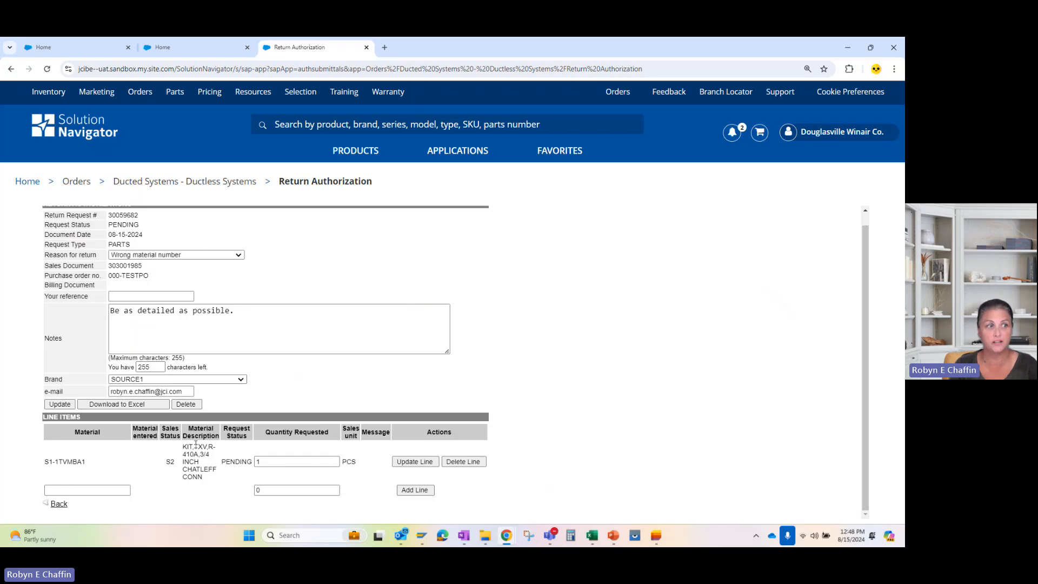
{"action": "left_click", "coordinate": [132, 405]}
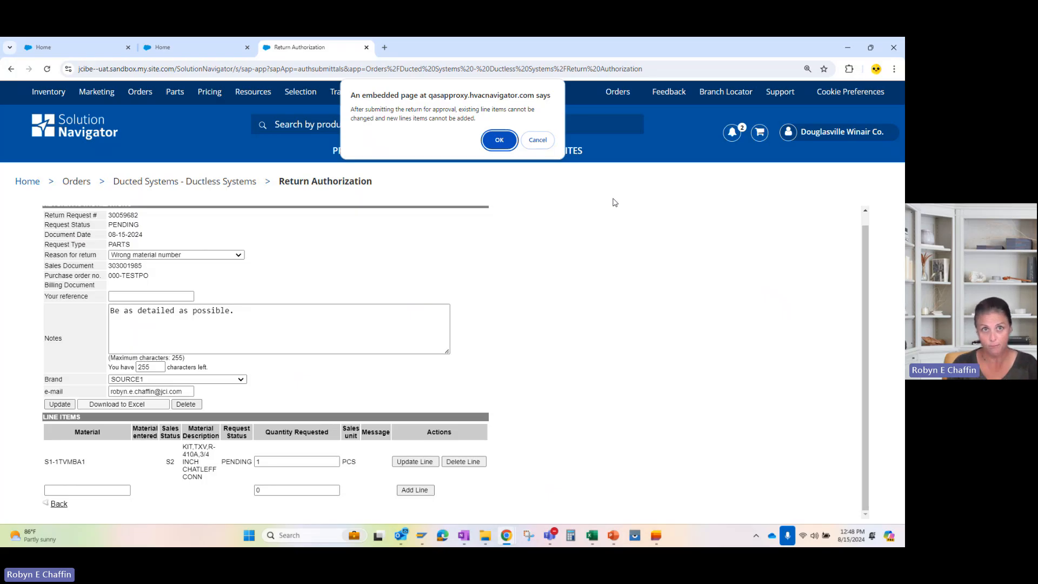
{"action": "left_click", "coordinate": [499, 141]}
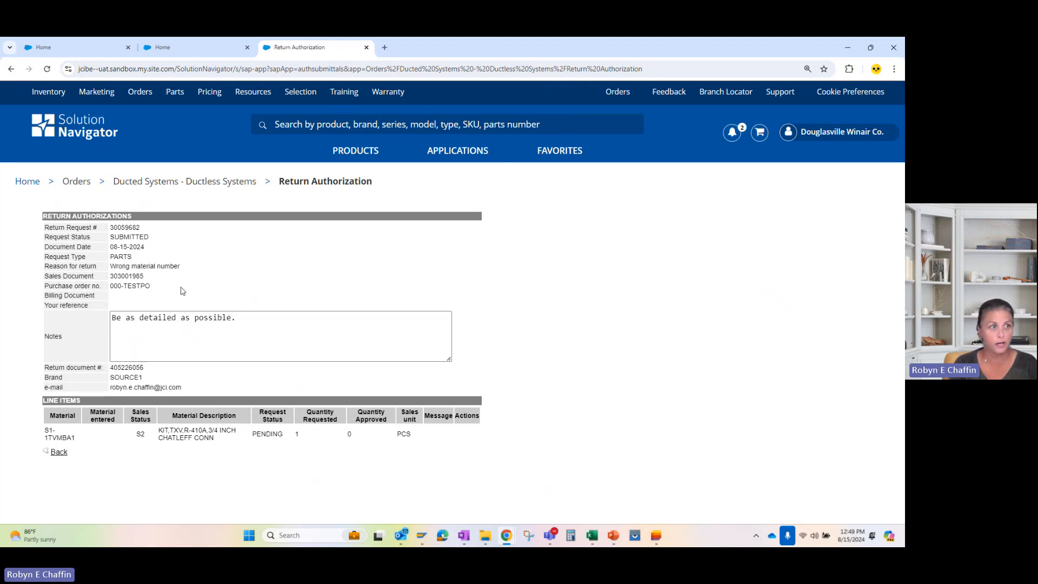
Review the purchase order number, notes, return document number and contact e-mail on the submitted return authorization.
{"action": "left_click_drag", "start_coordinate": [153, 287], "coordinate": [108, 287]}
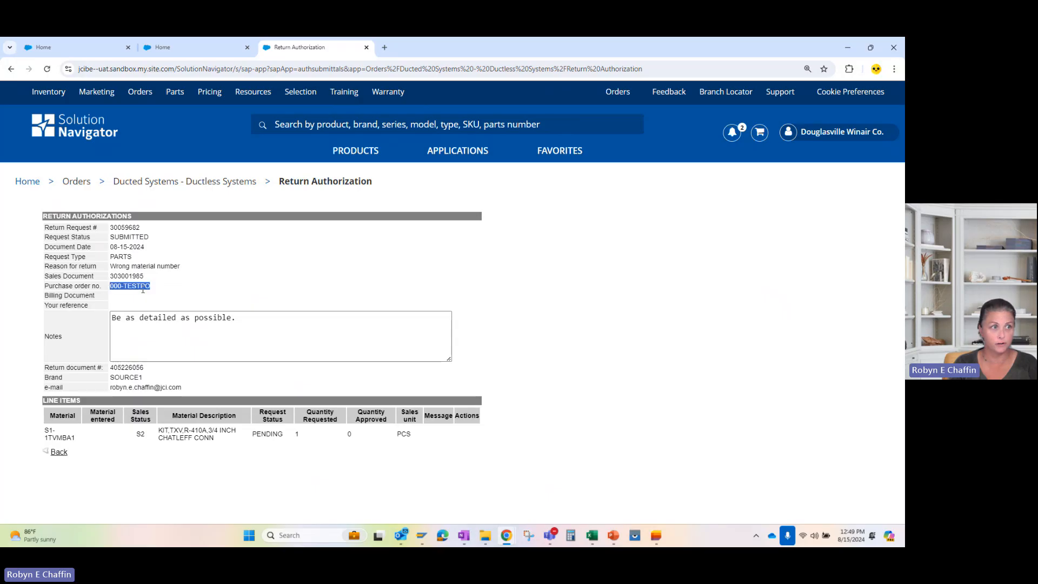
{"action": "left_click", "coordinate": [173, 294]}
{"action": "left_click_drag", "start_coordinate": [244, 327], "coordinate": [94, 317]}
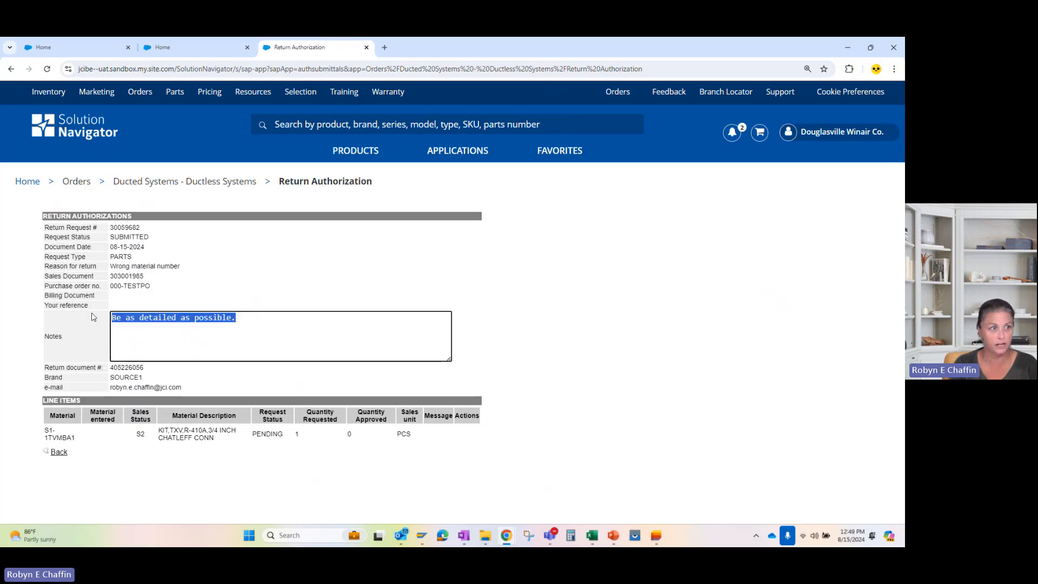
{"action": "left_click", "coordinate": [188, 355]}
{"action": "left_click_drag", "start_coordinate": [152, 371], "coordinate": [45, 371]}
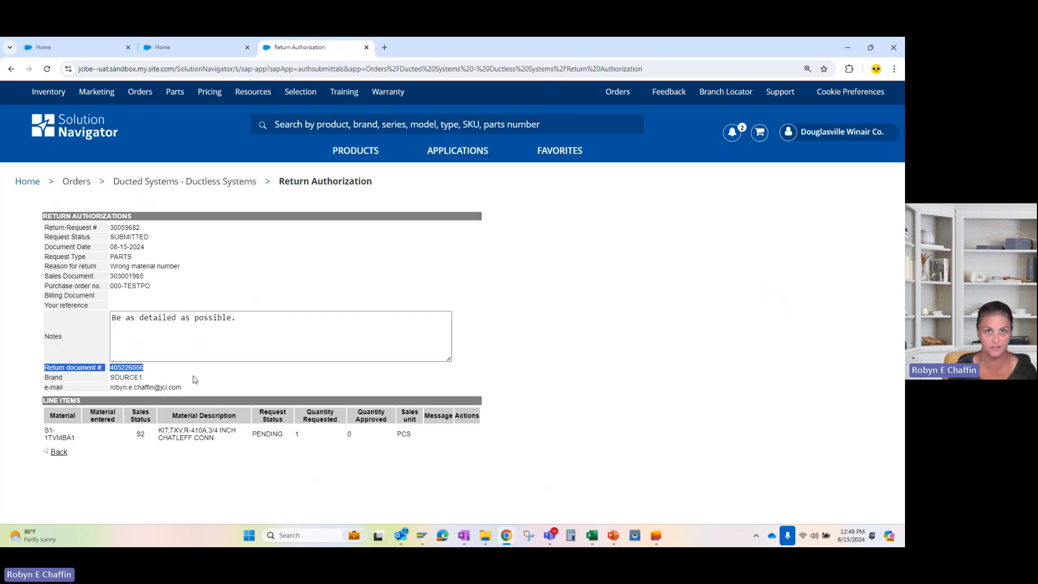
{"action": "left_click", "coordinate": [161, 369]}
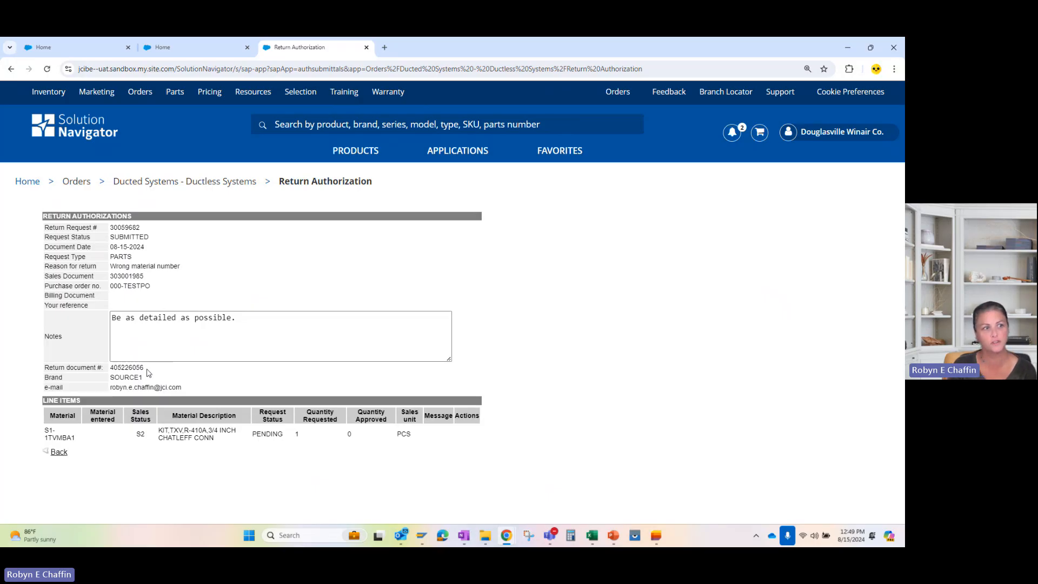
{"action": "left_click_drag", "start_coordinate": [145, 368], "coordinate": [109, 368]}
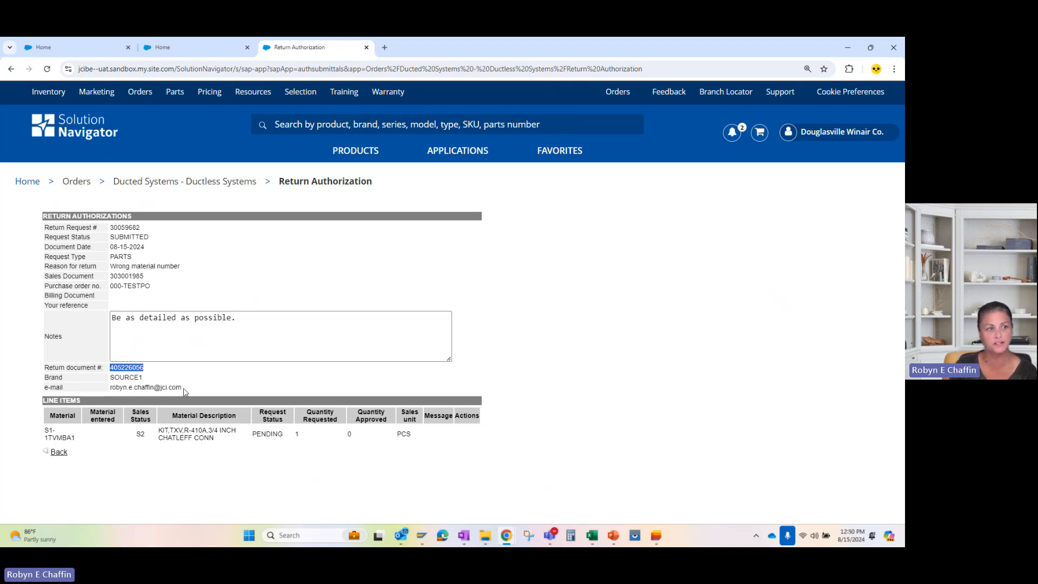
{"action": "left_click_drag", "start_coordinate": [184, 387], "coordinate": [110, 389]}
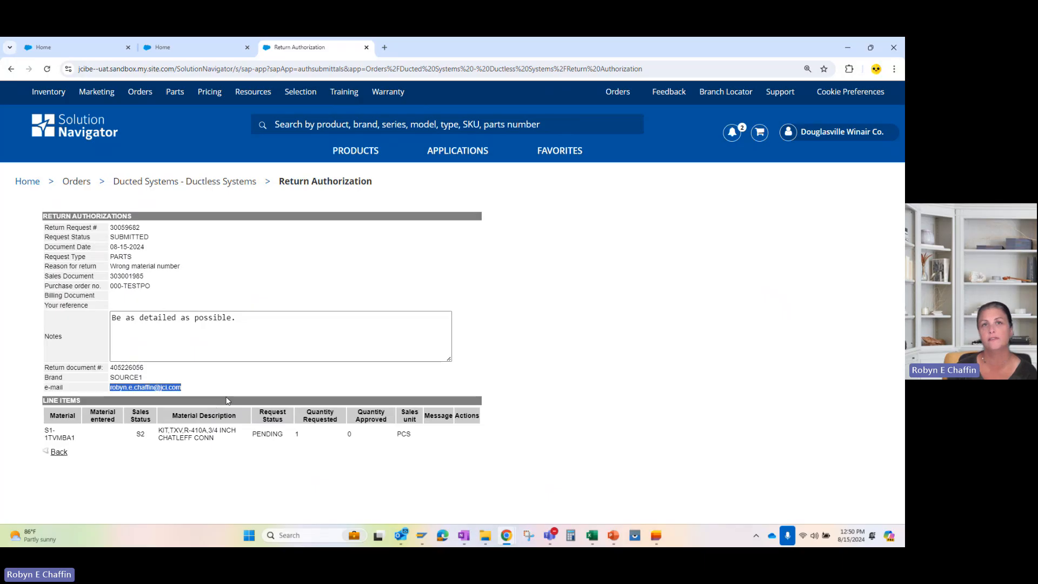